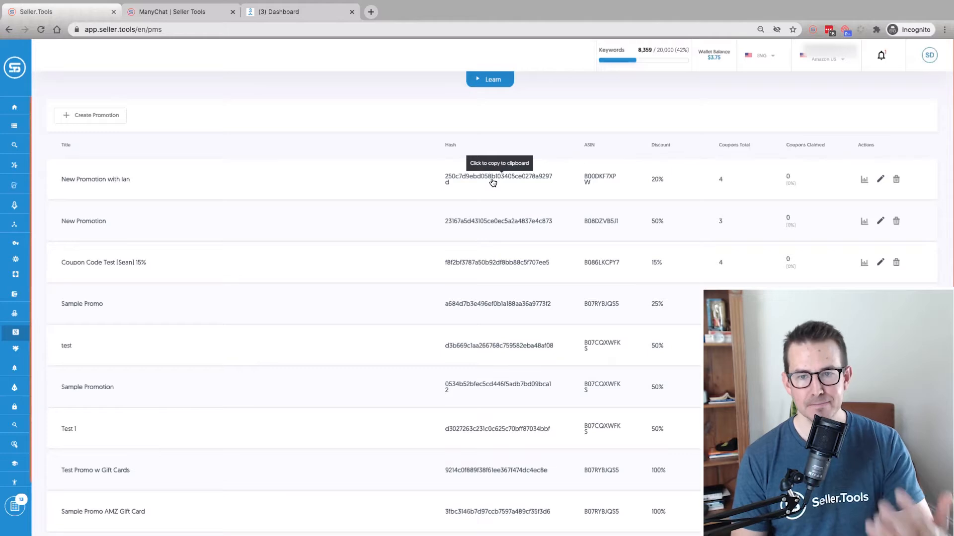
# Copy the hash of the 'New Promotion with Ian' promotion and open the ManyChat Flows page of the Seller.Tools site
pyautogui.click(492, 183)
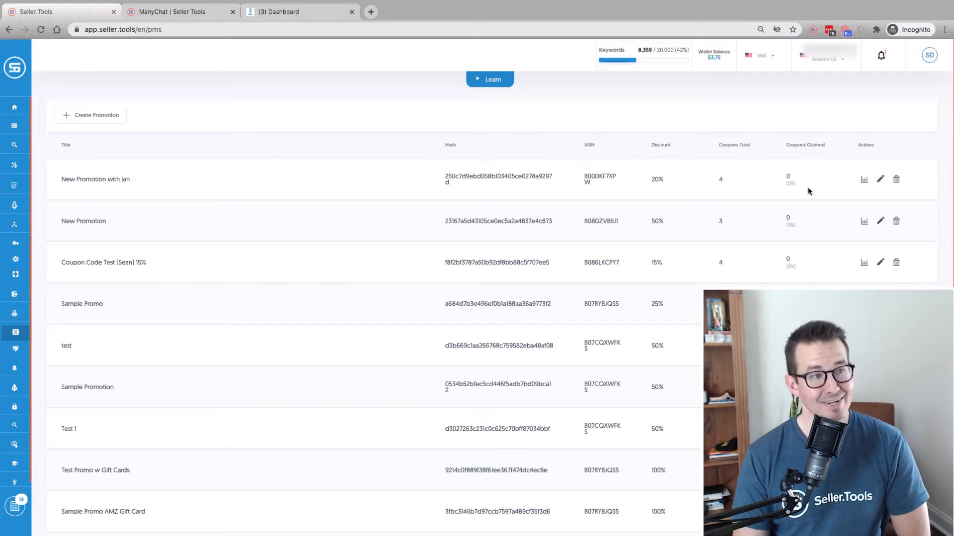
pyautogui.click(167, 18)
pyautogui.moveTo(745, 67)
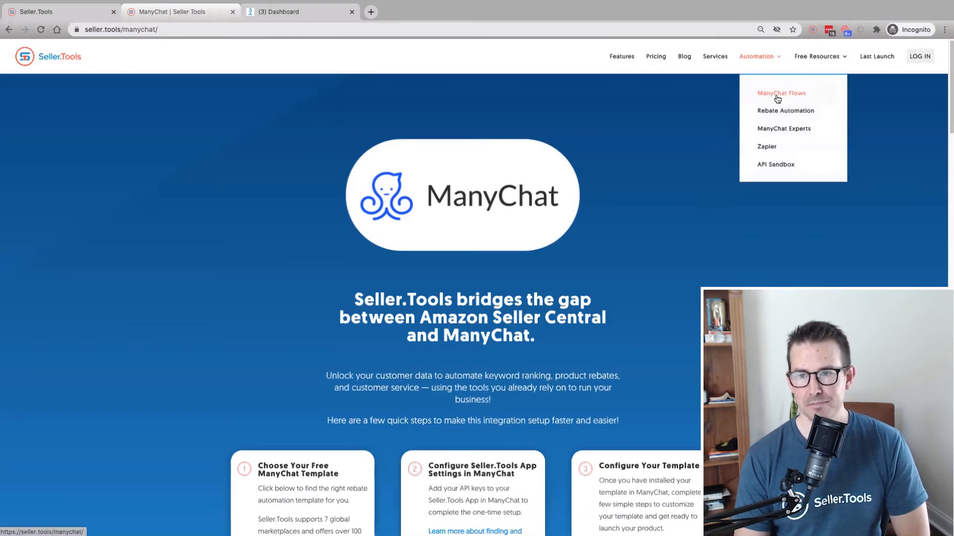
pyautogui.click(777, 99)
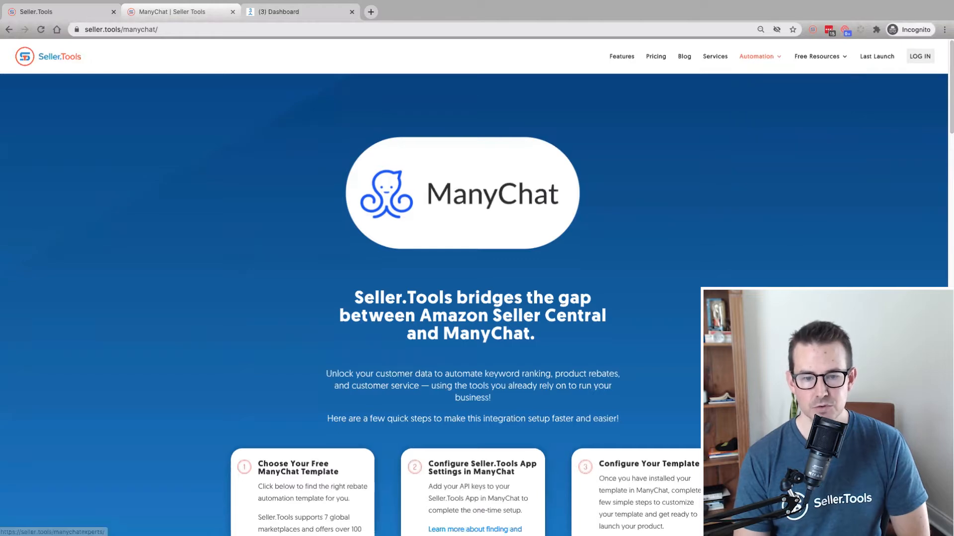
# Browse the ManyChat Template Gallery and open the Coupon Code Distribution template
pyautogui.scroll(-2, 473, 298)
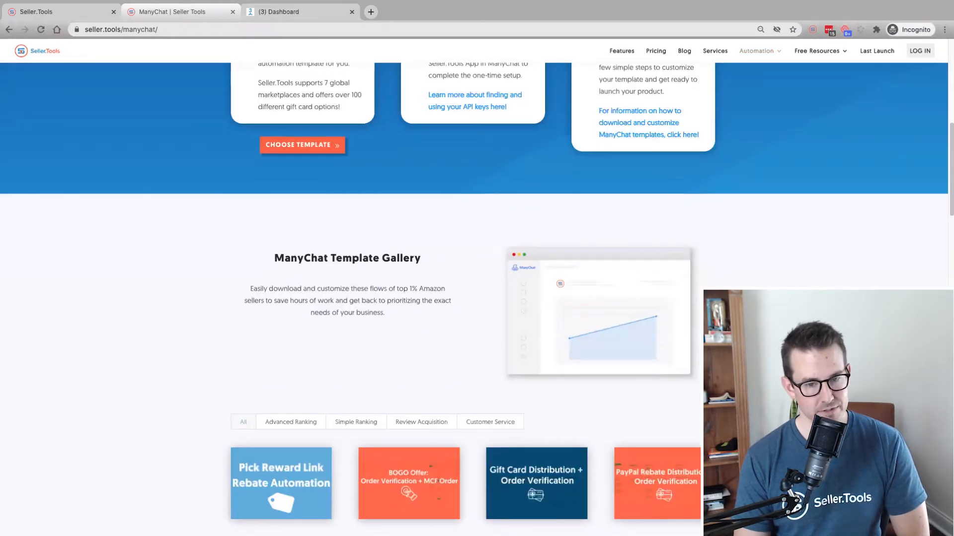
pyautogui.scroll(-1, 552, 368)
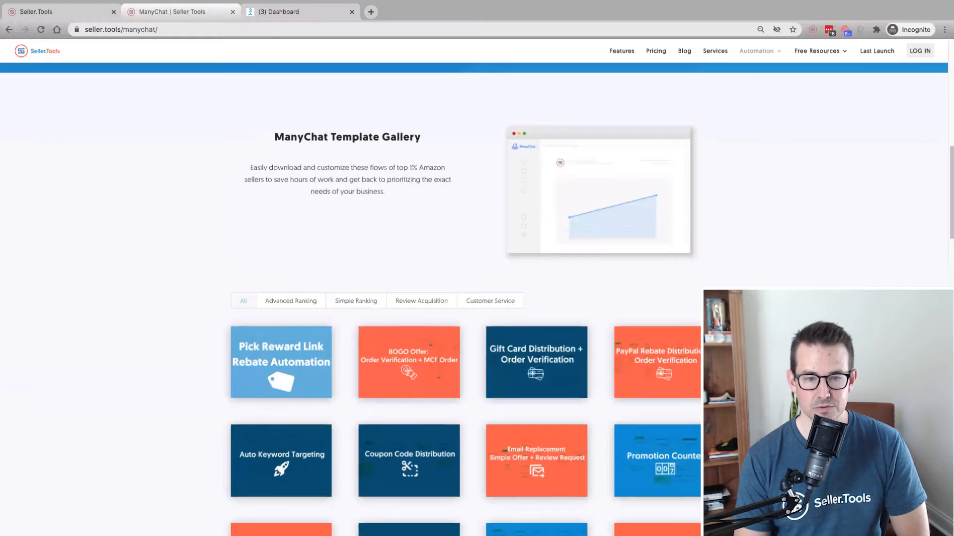
pyautogui.scroll(-6, 553, 356)
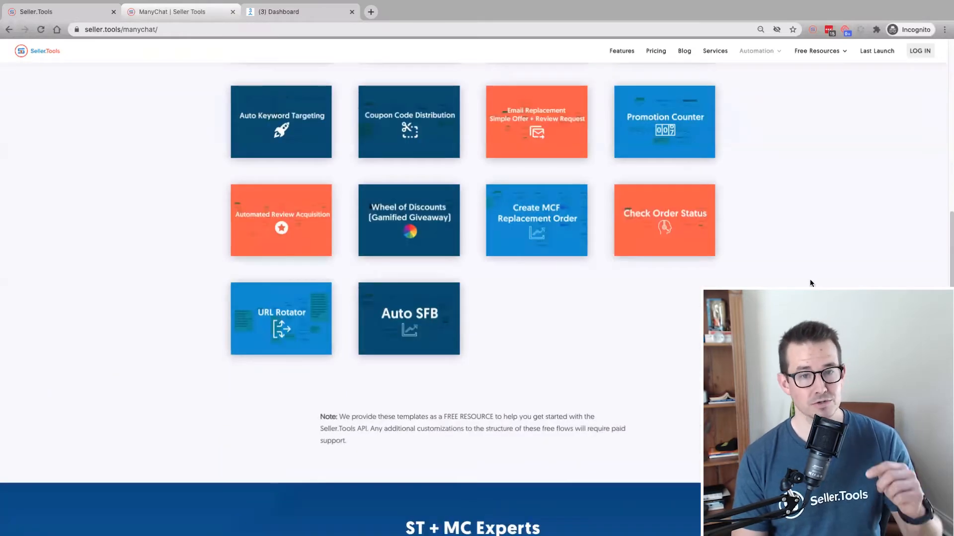
pyautogui.moveTo(653, 219)
pyautogui.moveTo(429, 154)
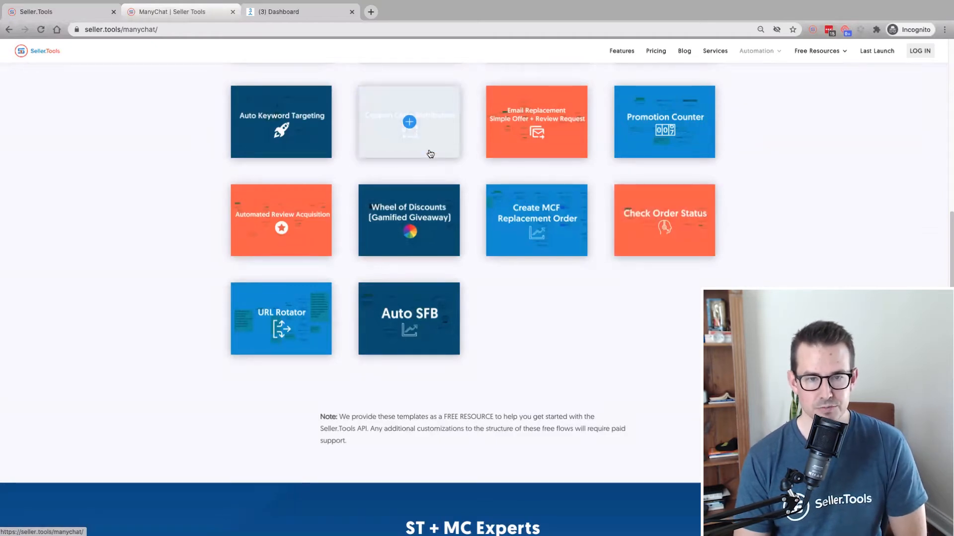
pyautogui.click(416, 154)
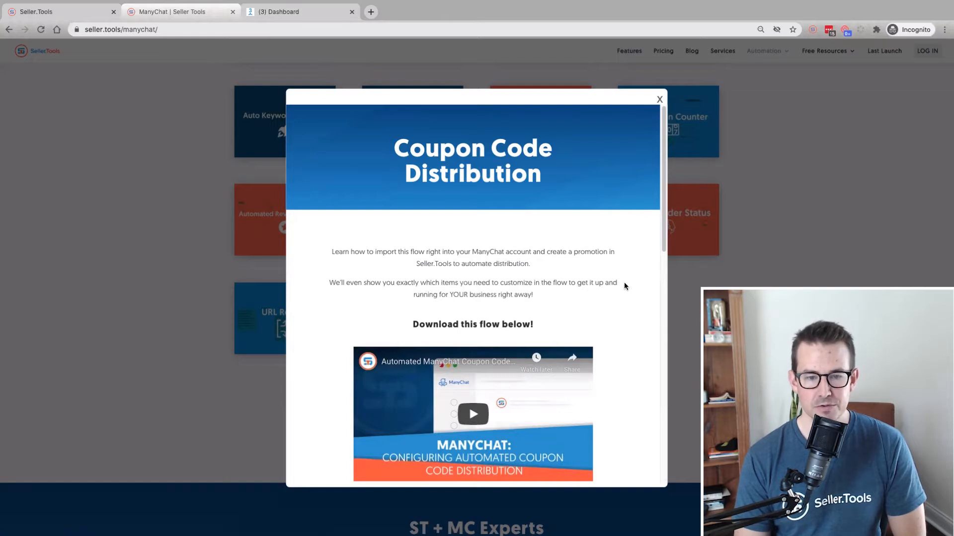
# Download the Coupon Code Distribution flow from the template window
pyautogui.scroll(-2, 623, 282)
pyautogui.scroll(-5, 633, 283)
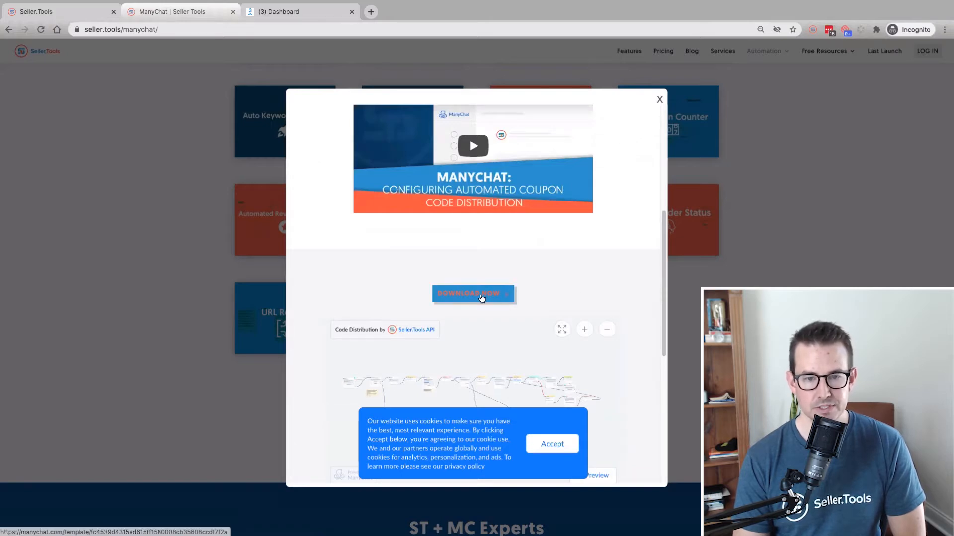
pyautogui.click(481, 298)
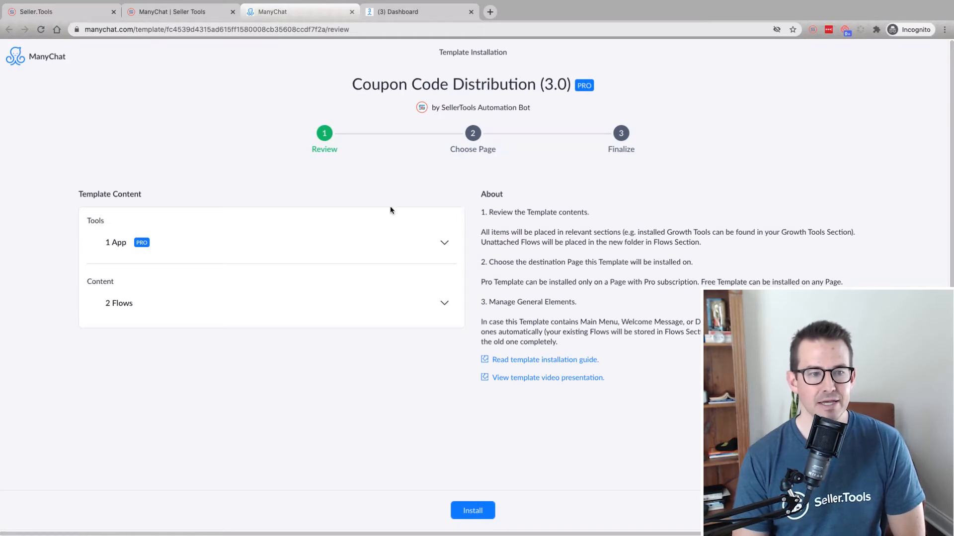
# Expand the template's app and flows lists to review its contents
pyautogui.click(195, 246)
pyautogui.click(255, 254)
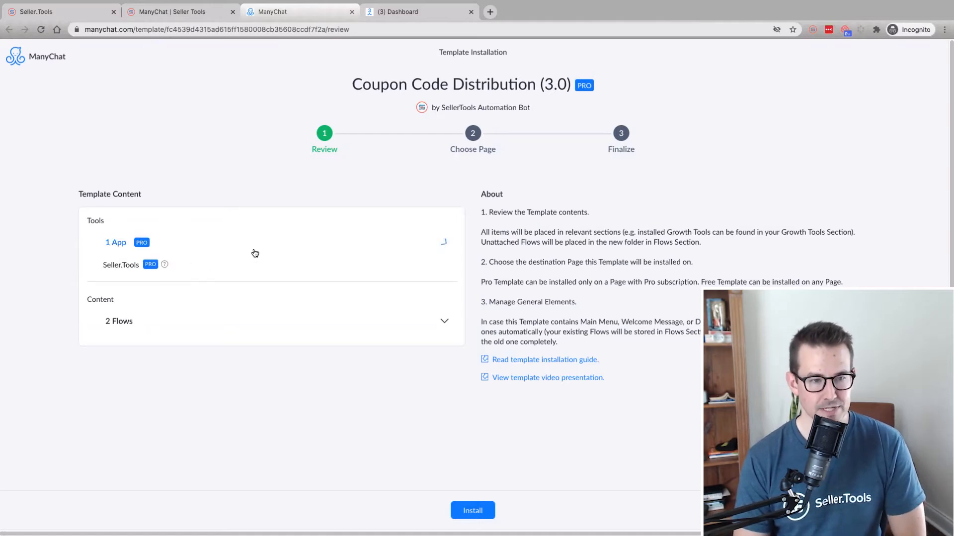
pyautogui.click(241, 299)
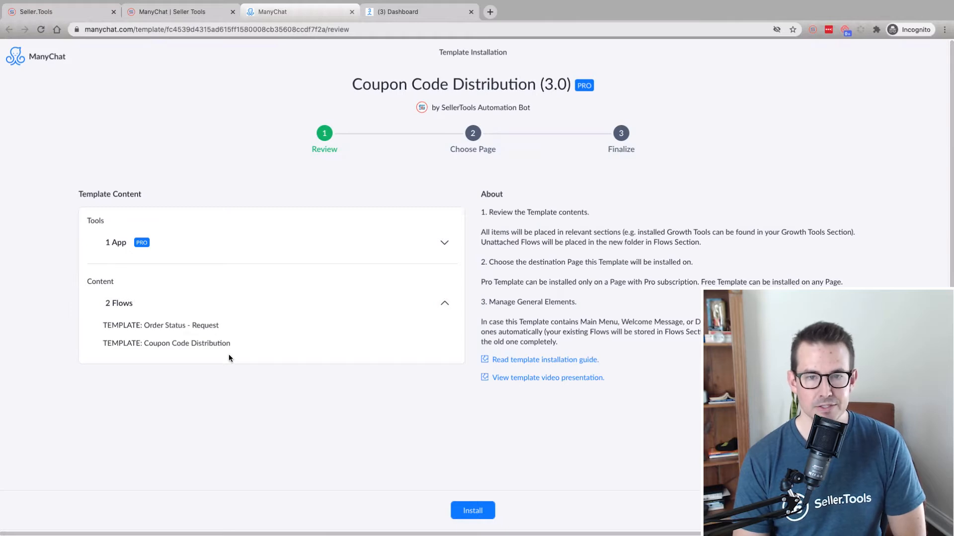
# Install the Coupon Code Distribution (3.0) template on the 'To Test is to Truly Live' page
pyautogui.click(482, 507)
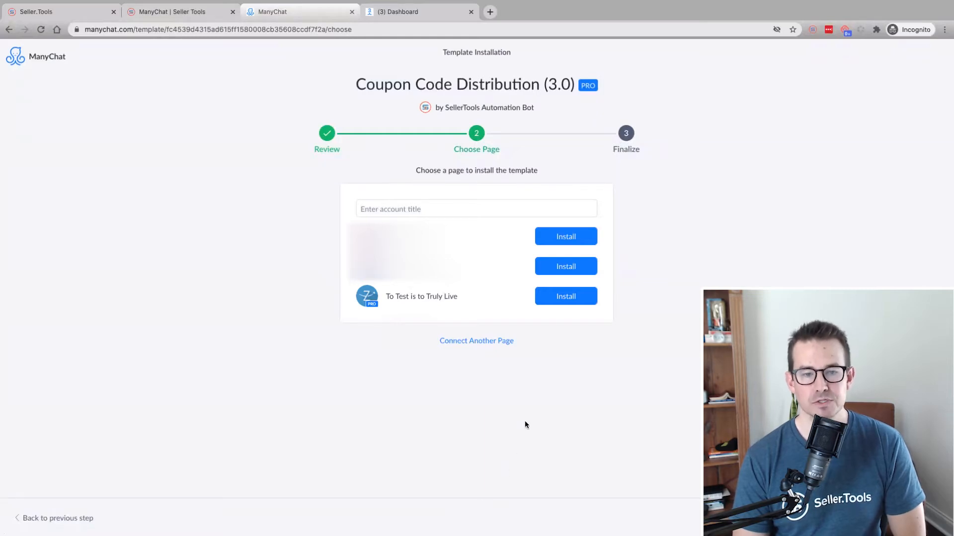
pyautogui.click(570, 303)
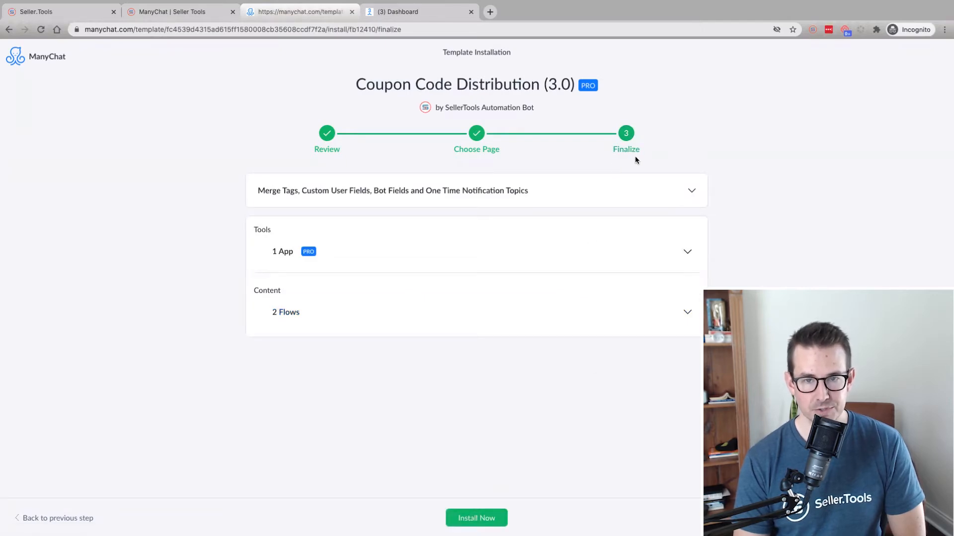
pyautogui.click(488, 517)
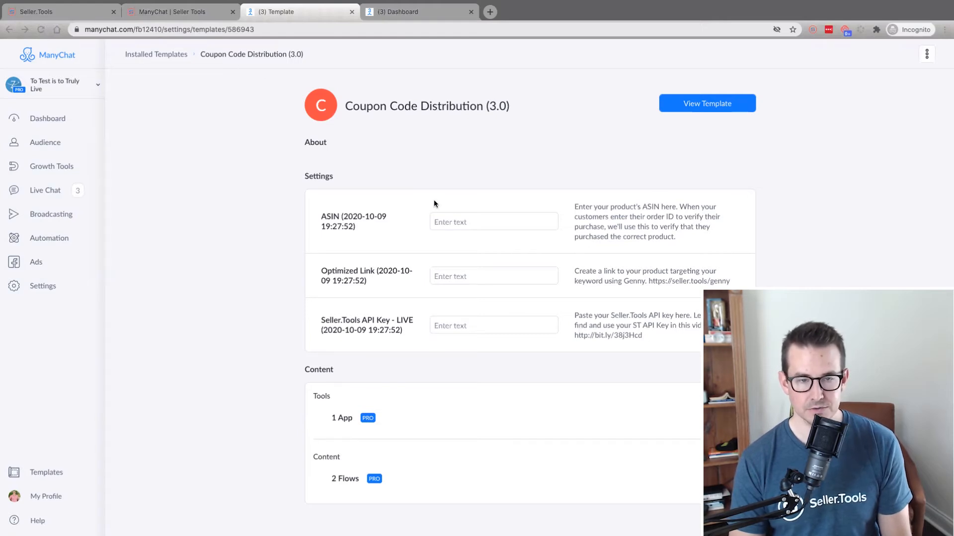
pyautogui.click(459, 222)
pyautogui.write('B00DKF7XPW')
pyautogui.click(462, 274)
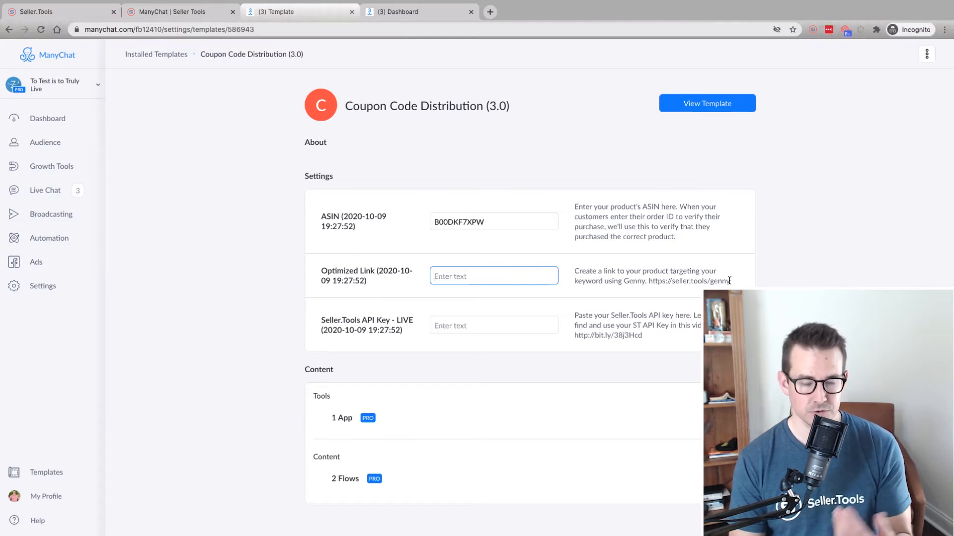
pyautogui.press('super+Tab')
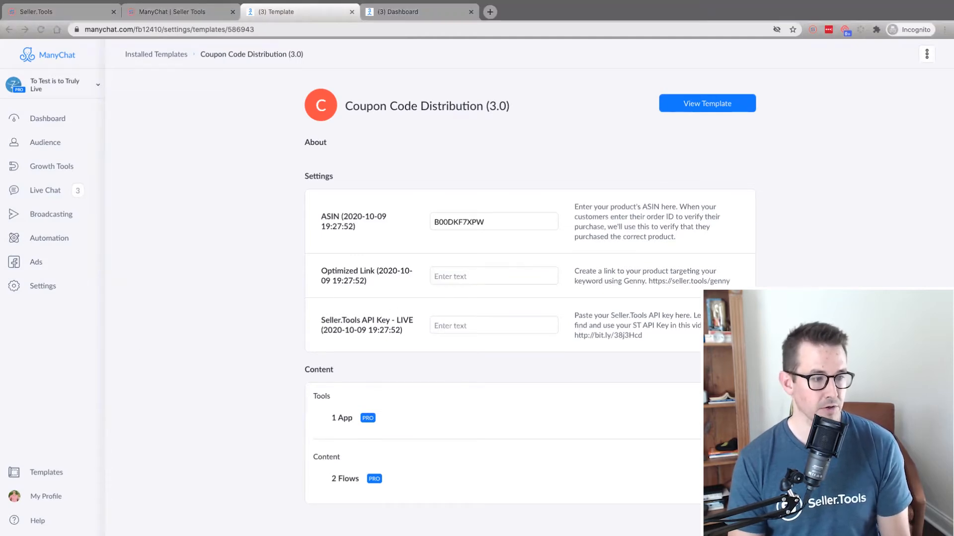
pyautogui.click(461, 276)
pyautogui.write('https://amzn.to/34Dq0IN')
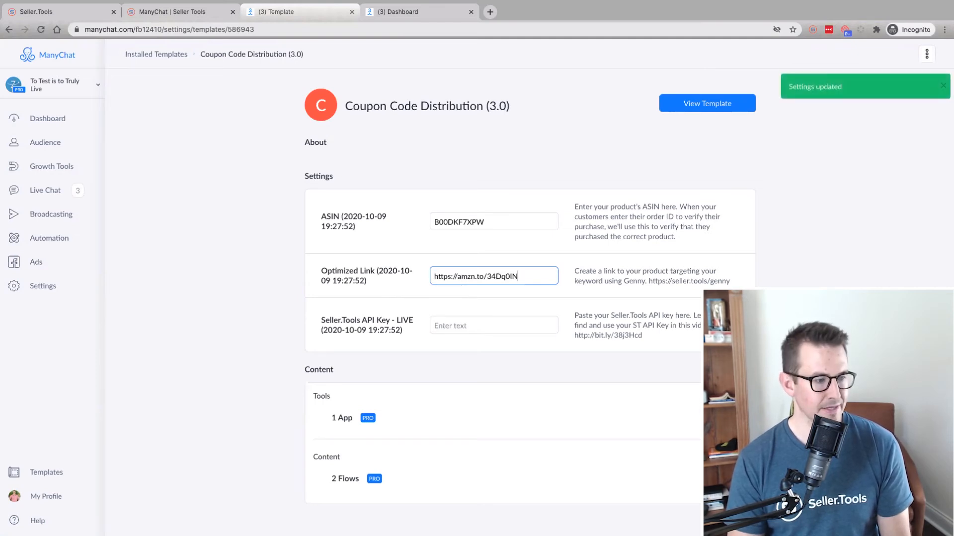
# Paste the Seller.Tools API key into the LIVE API key setting
pyautogui.press('super+Tab')
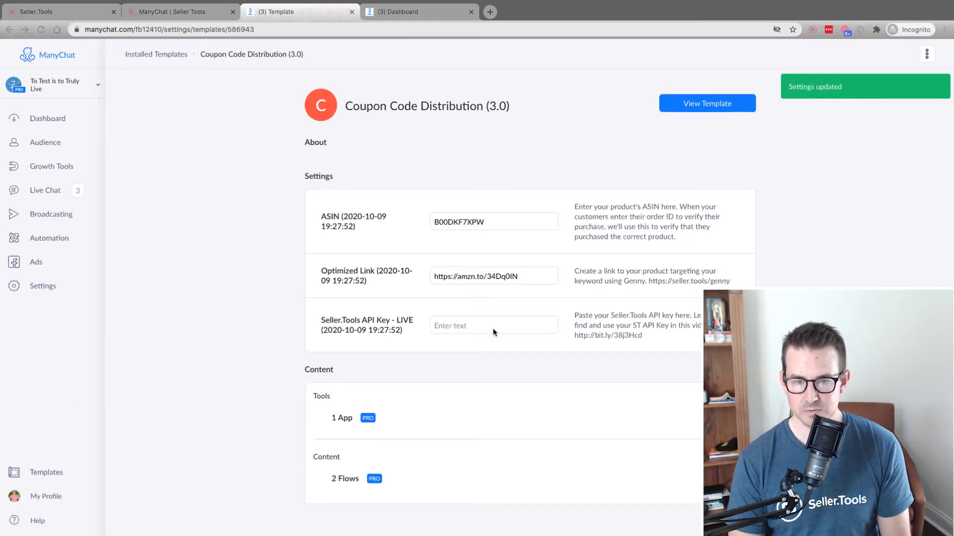
pyautogui.click(492, 324)
pyautogui.press('super+v')
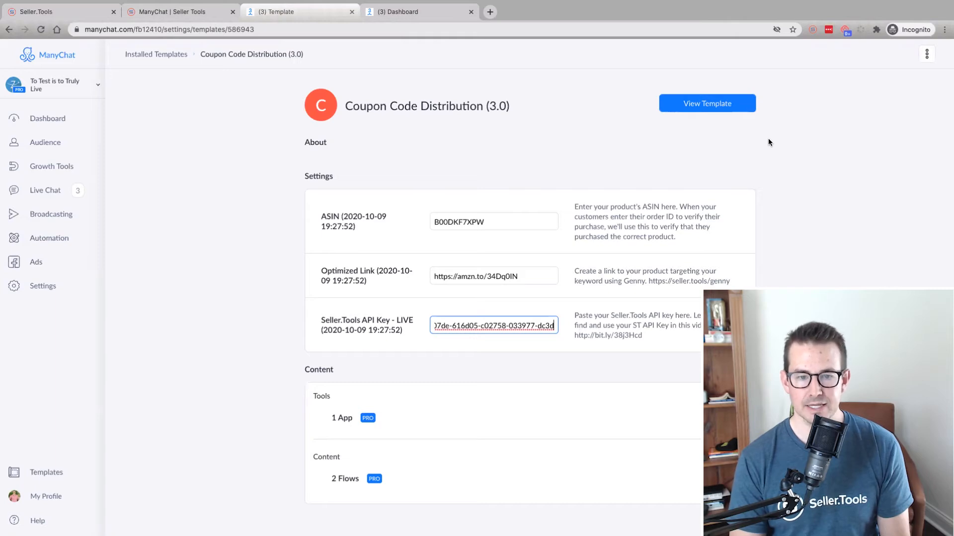
# View the installed template and open the 'TEMPLATE: Coupon Code Distribution' flow in the TEMPLATE flows folder
pyautogui.click(723, 106)
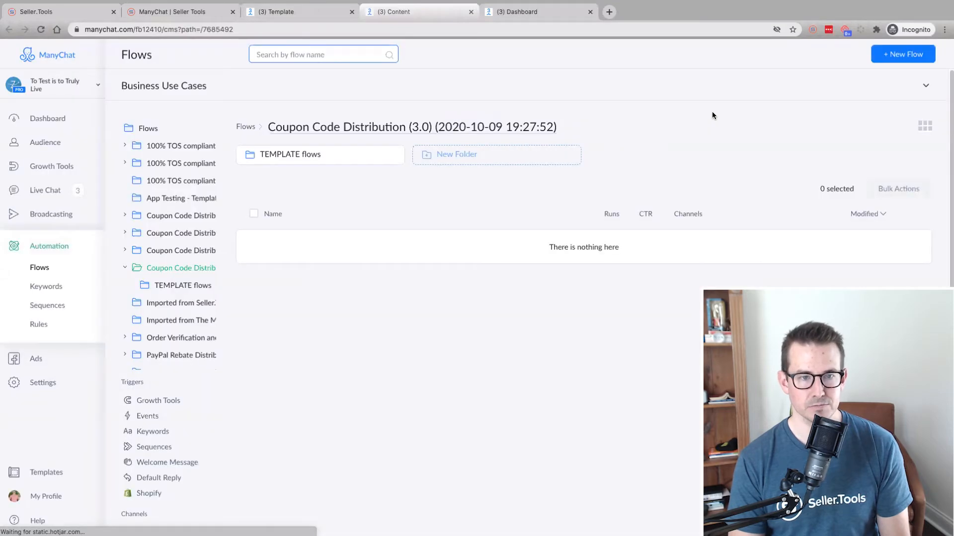
pyautogui.click(294, 158)
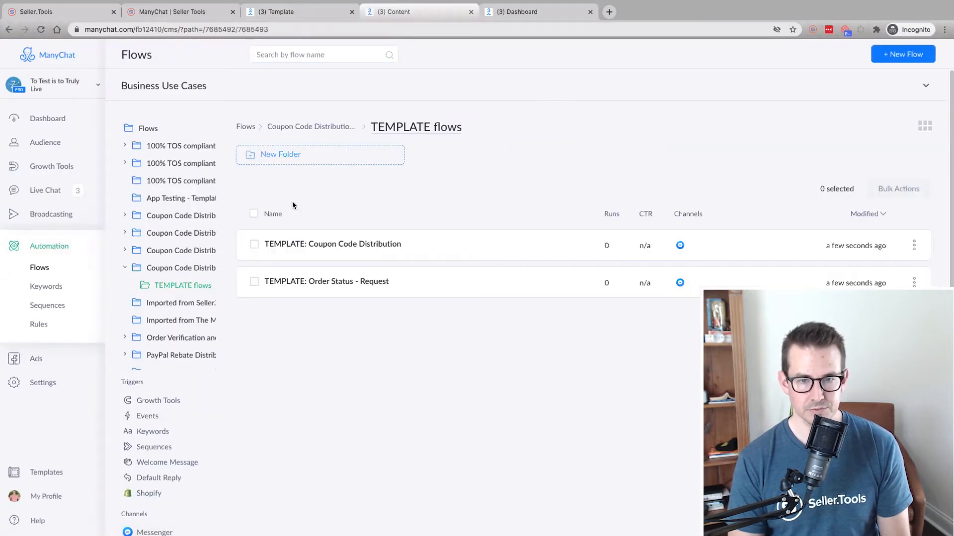
pyautogui.click(360, 254)
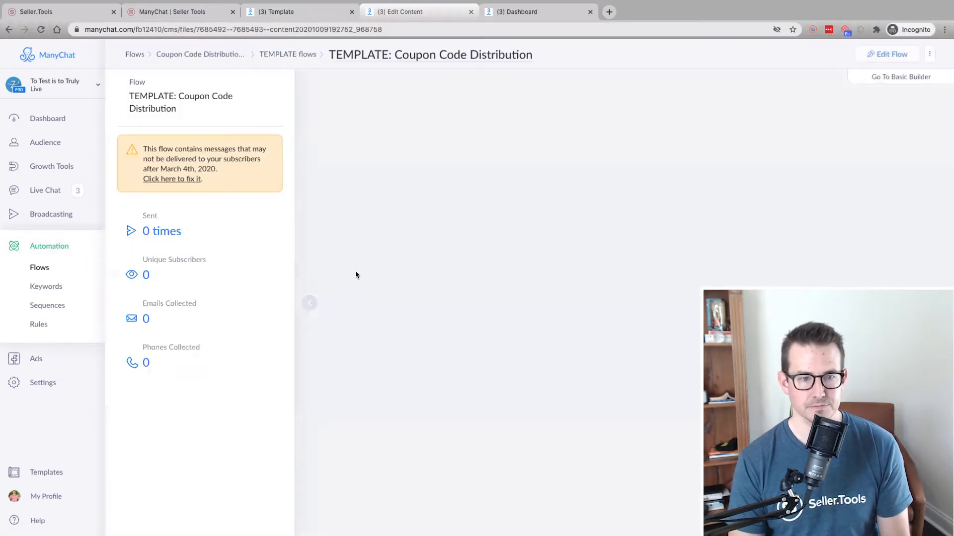
# Examine the flow canvas around the Get Coupon Code step
pyautogui.click(311, 303)
pyautogui.scroll(1, 403, 272)
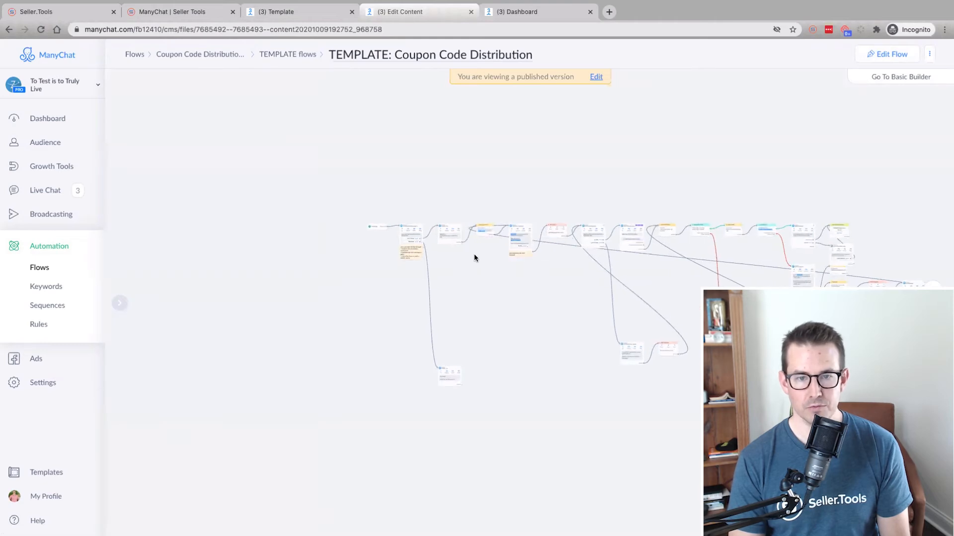
pyautogui.scroll(2, 476, 253)
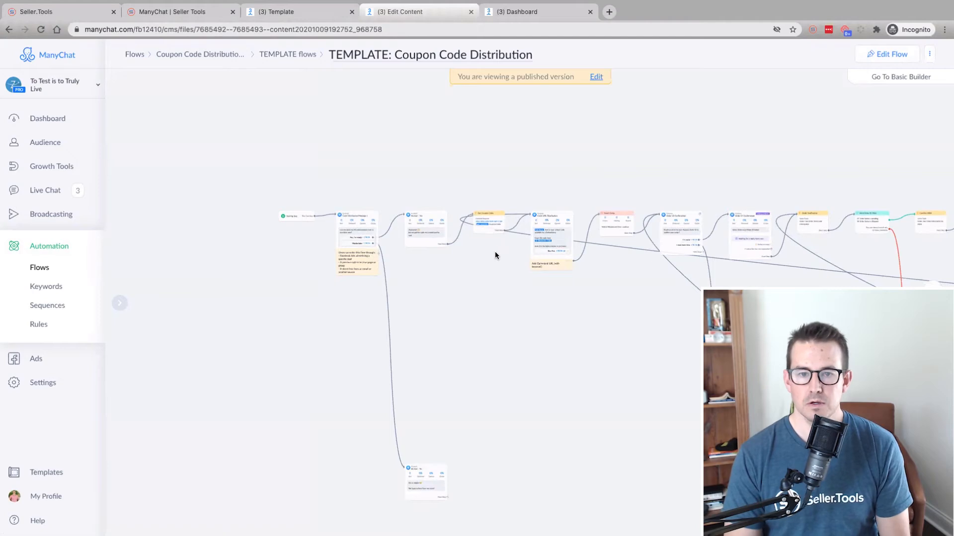
pyautogui.scroll(1, 496, 253)
pyautogui.scroll(5, 492, 238)
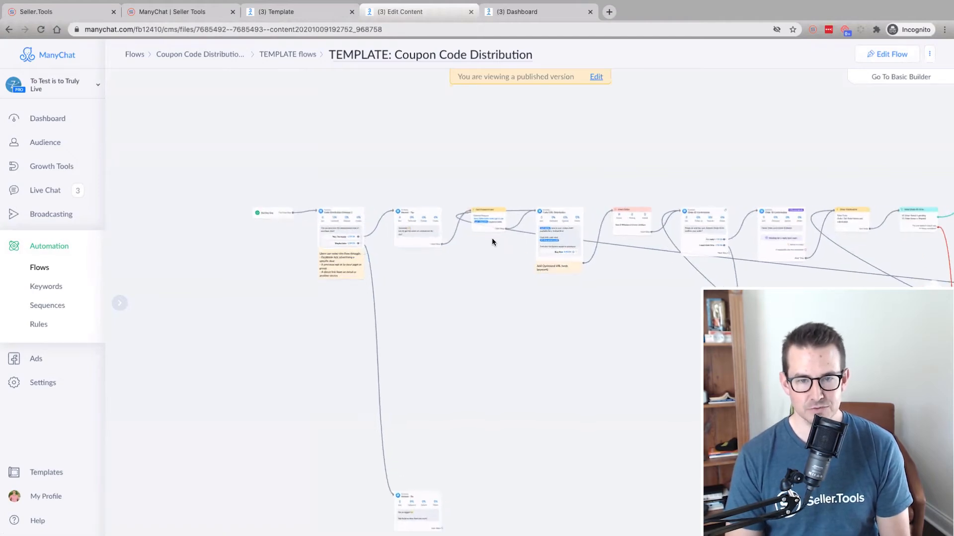
pyautogui.scroll(4, 490, 271)
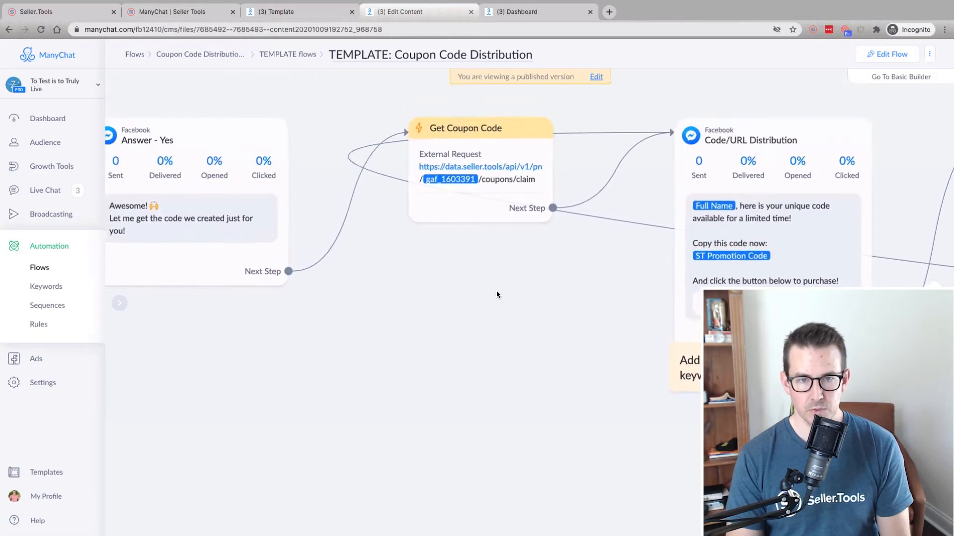
pyautogui.scroll(-1, 496, 290)
pyautogui.moveTo(496, 286); pyautogui.dragTo(499, 326)
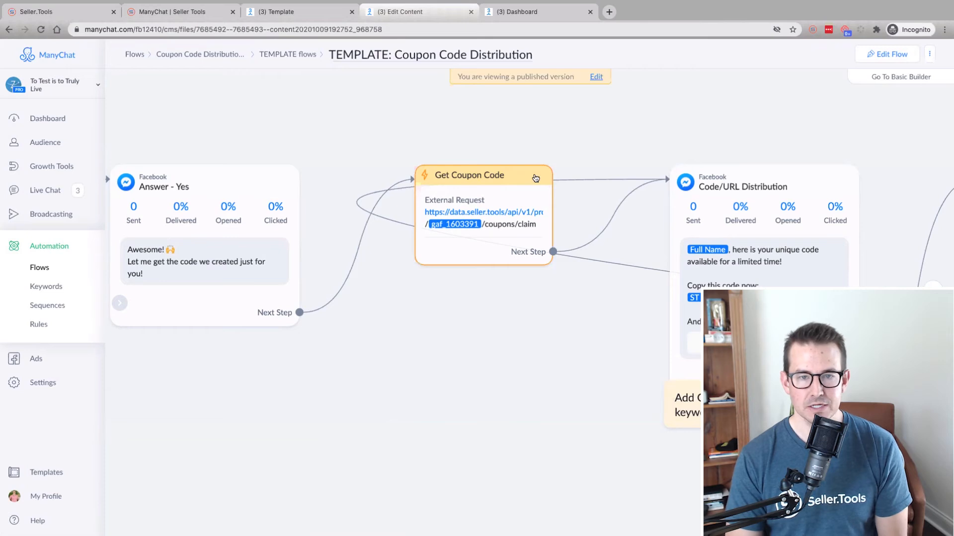
# Switch the flow to edit mode and open the Get Coupon Code step's external request for editing
pyautogui.click(595, 78)
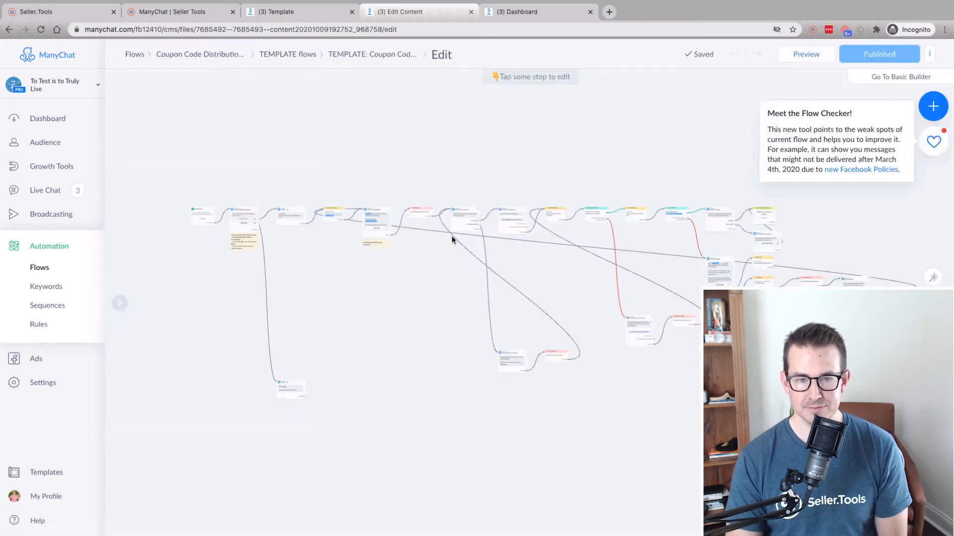
pyautogui.scroll(5, 327, 238)
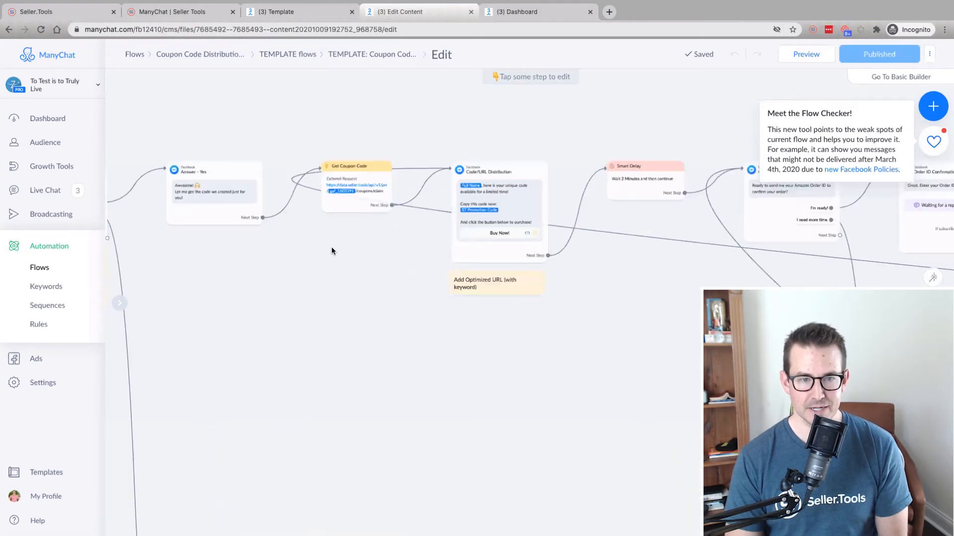
pyautogui.scroll(2, 398, 228)
pyautogui.click(399, 206)
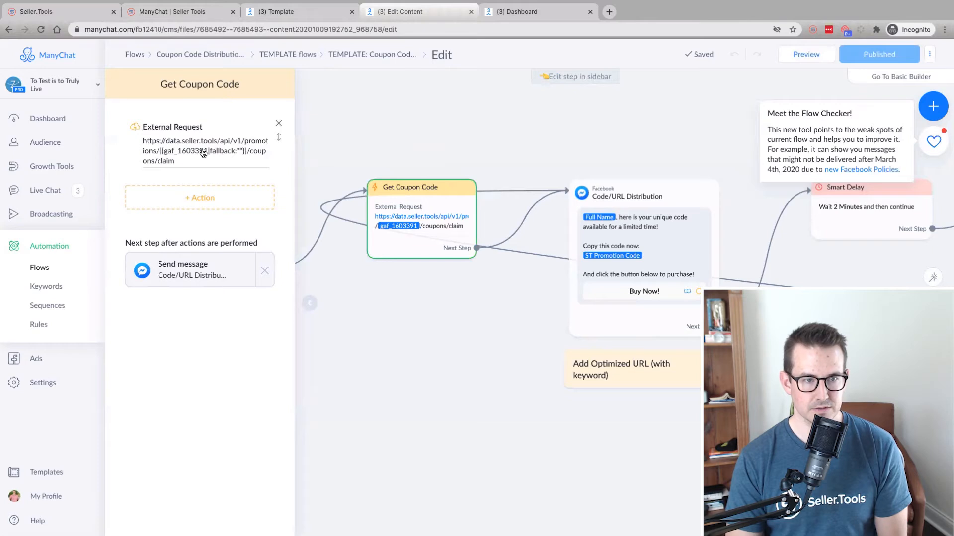
pyautogui.click(198, 147)
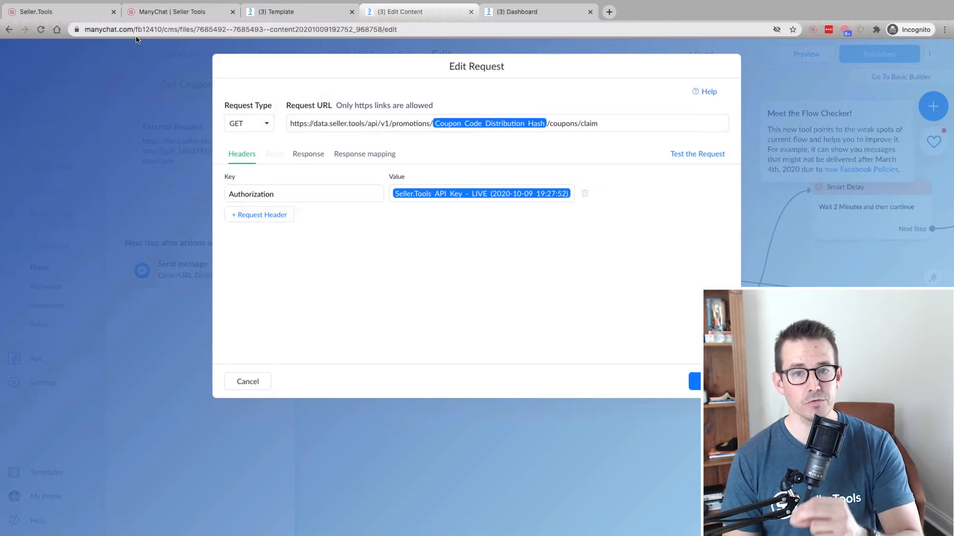
# Copy the 'New Promotion with Ian' hash from the Seller.Tools promotions list and return to the Edit Request dialog
pyautogui.click(77, 11)
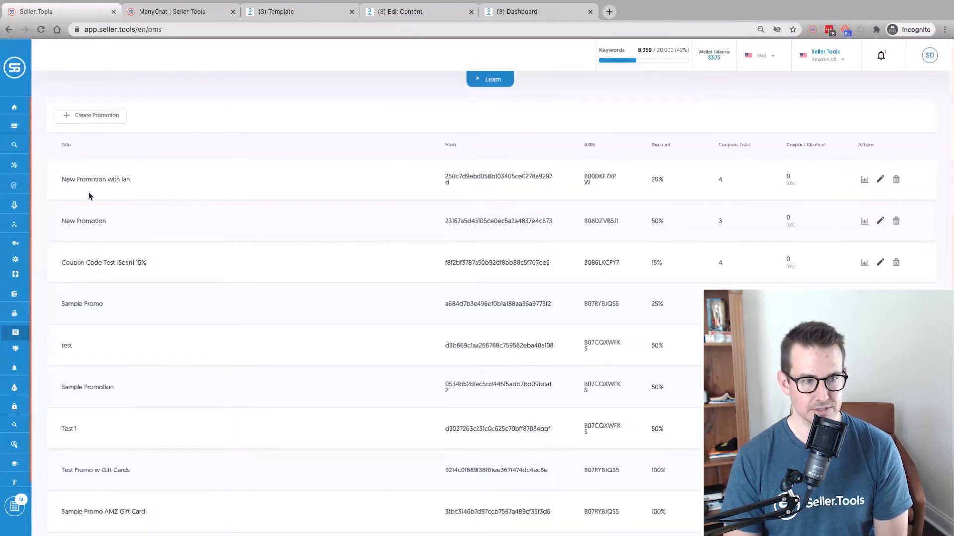
pyautogui.click(500, 180)
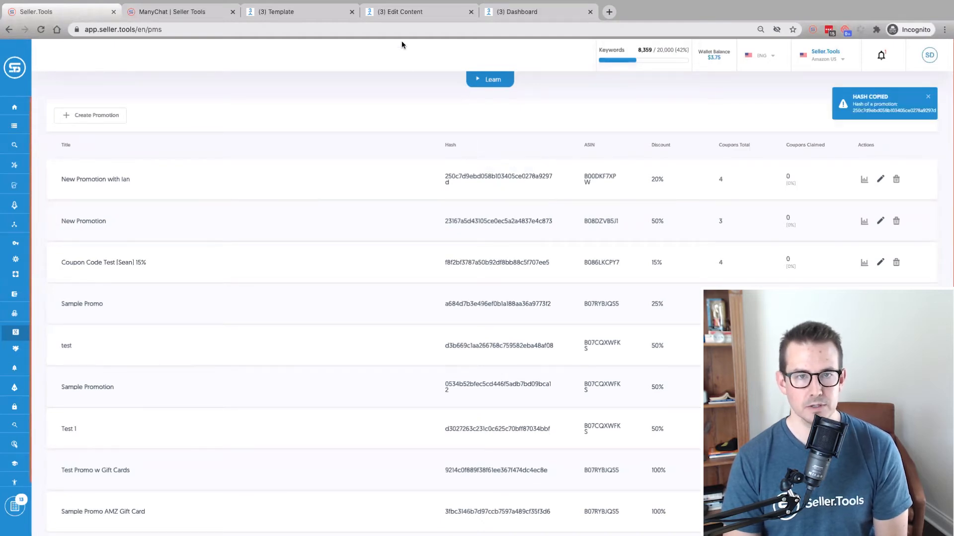
pyautogui.click(388, 18)
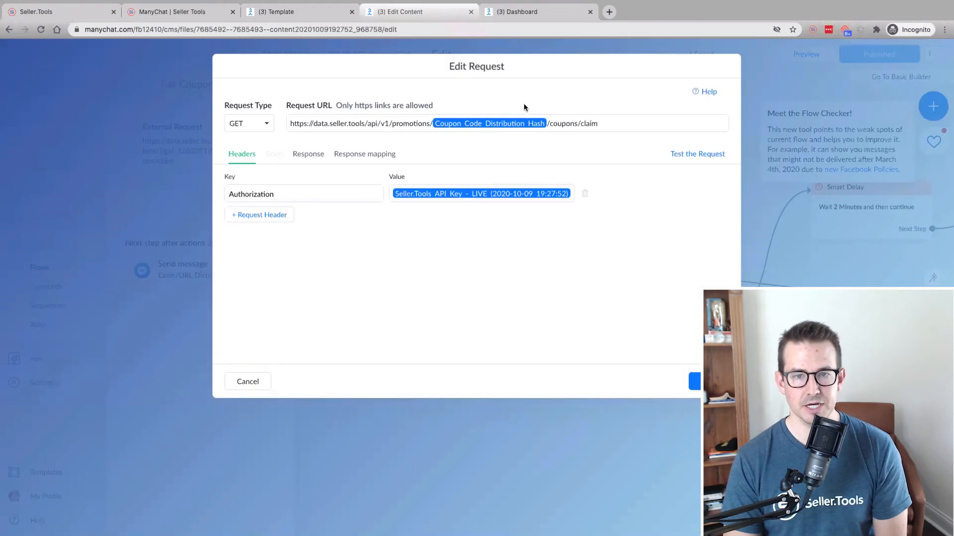
# Replace the Coupon_Code_Distribution_Hash placeholder in the request URL with the copied promotion hash
pyautogui.moveTo(547, 124); pyautogui.dragTo(437, 123)
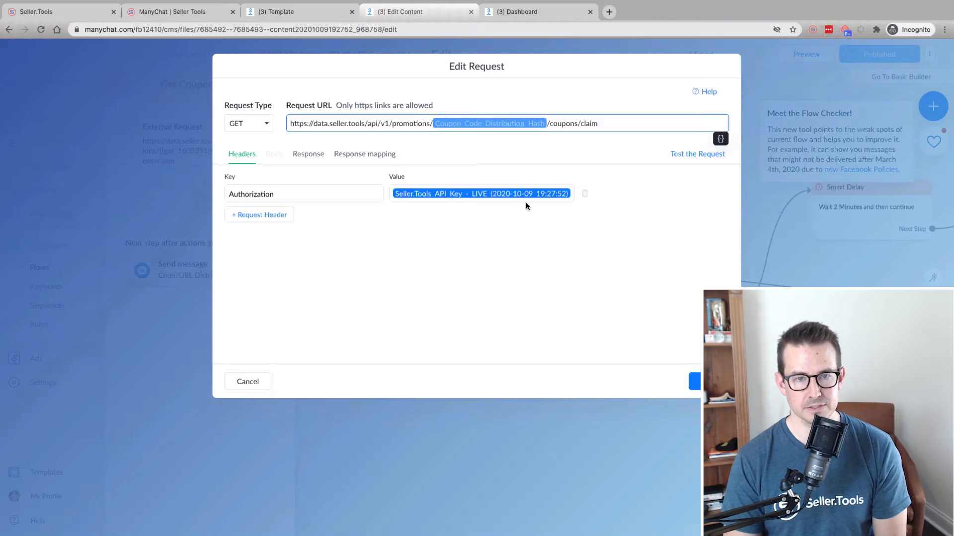
pyautogui.hotkey('ctrl', 'v')
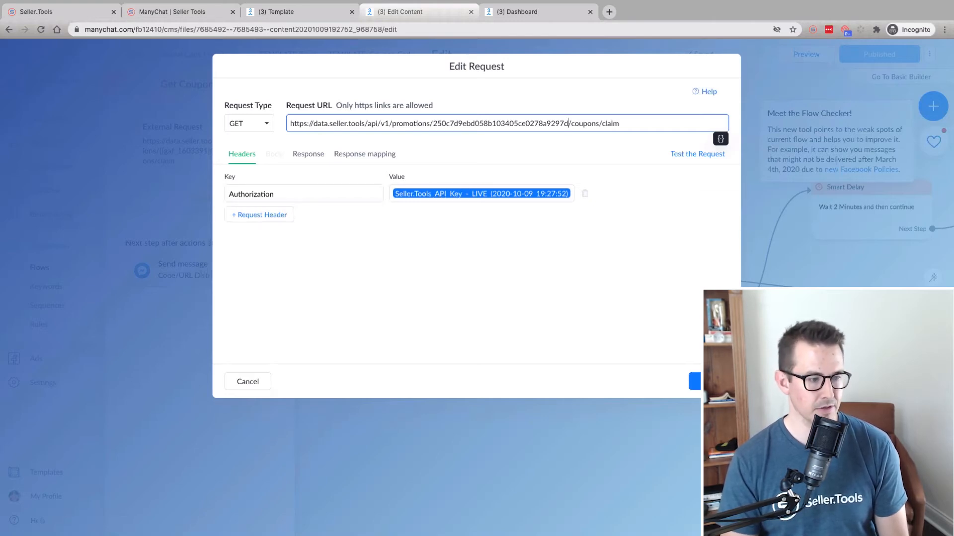
pyautogui.press('super+Tab')
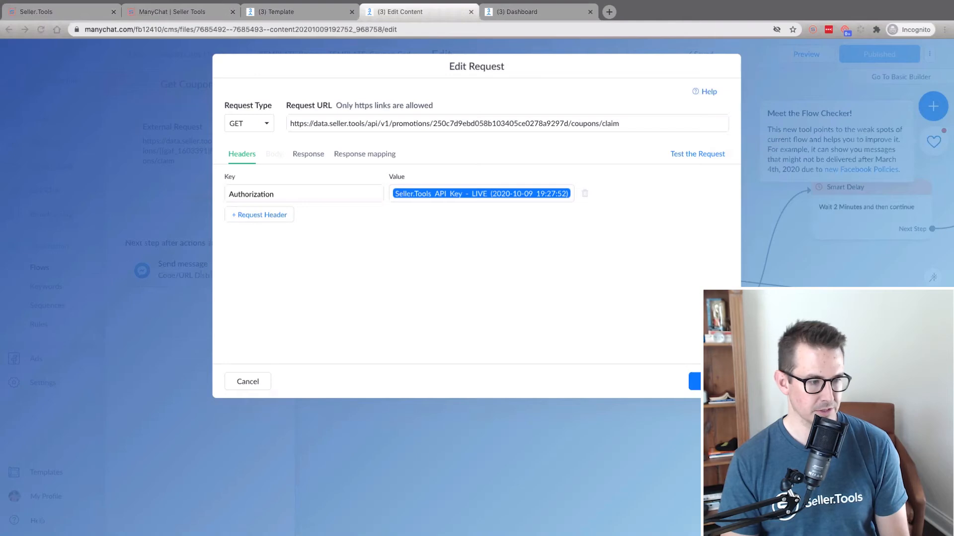
# Paste the Seller.Tools API key as the Authorization header value and test the request
pyautogui.click(399, 194)
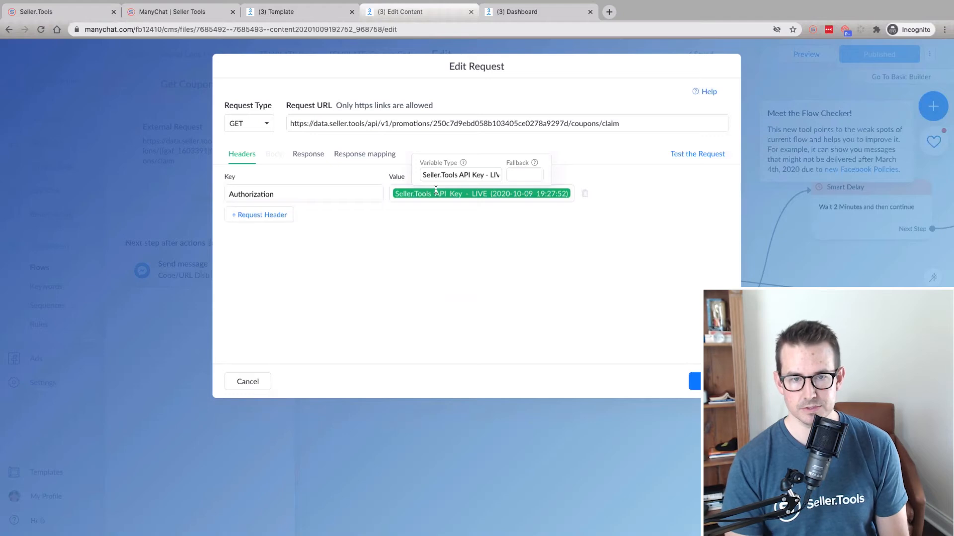
pyautogui.click(435, 176)
pyautogui.click(392, 194)
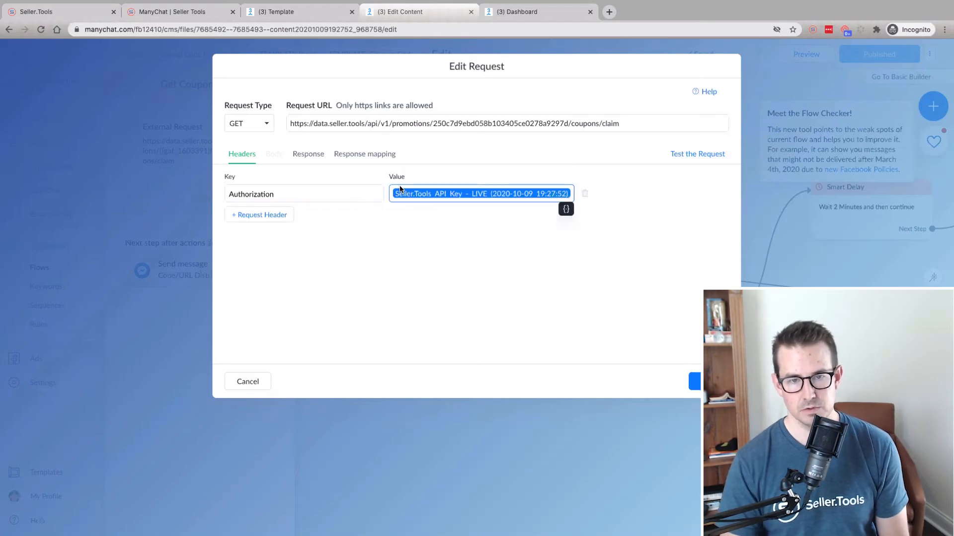
pyautogui.click(400, 191)
pyautogui.click(437, 176)
pyautogui.press('BackSpace')
pyautogui.press('BackSpace')
pyautogui.press('Tab')
pyautogui.click(571, 194)
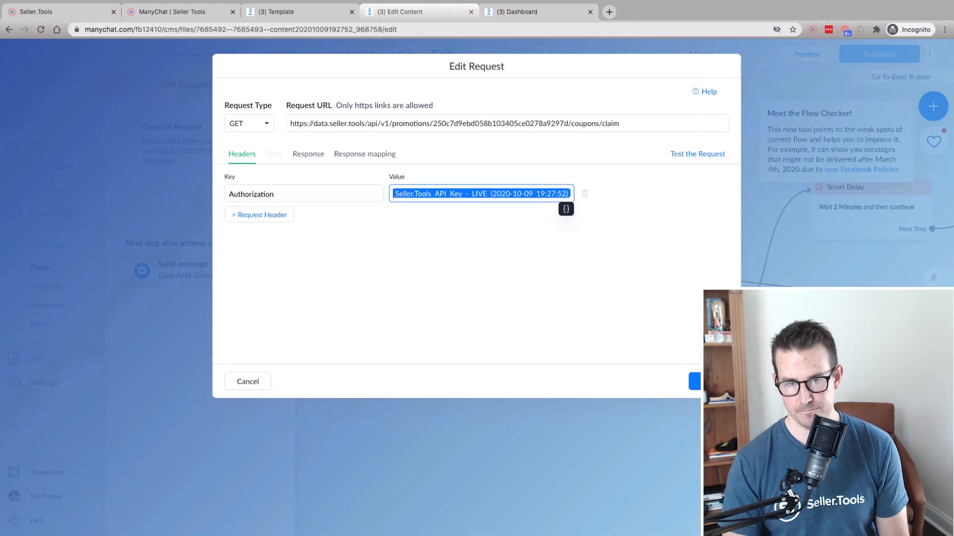
pyautogui.doubleClick(525, 193)
pyautogui.press('BackSpace')
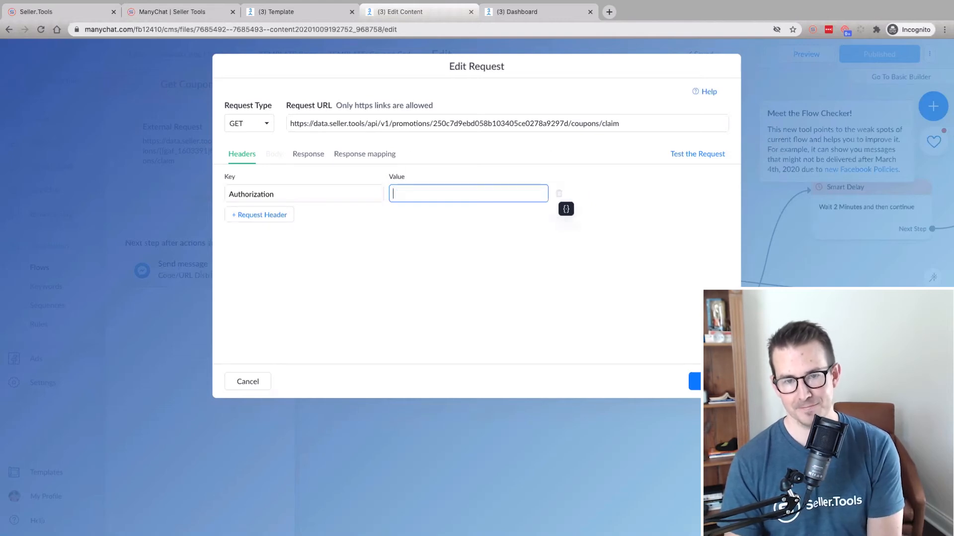
pyautogui.press('super+v')
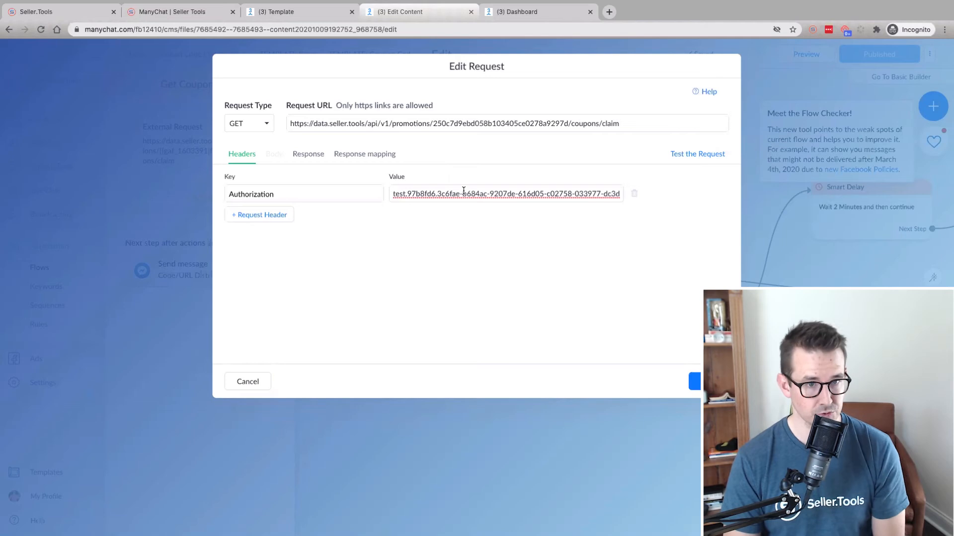
pyautogui.click(701, 160)
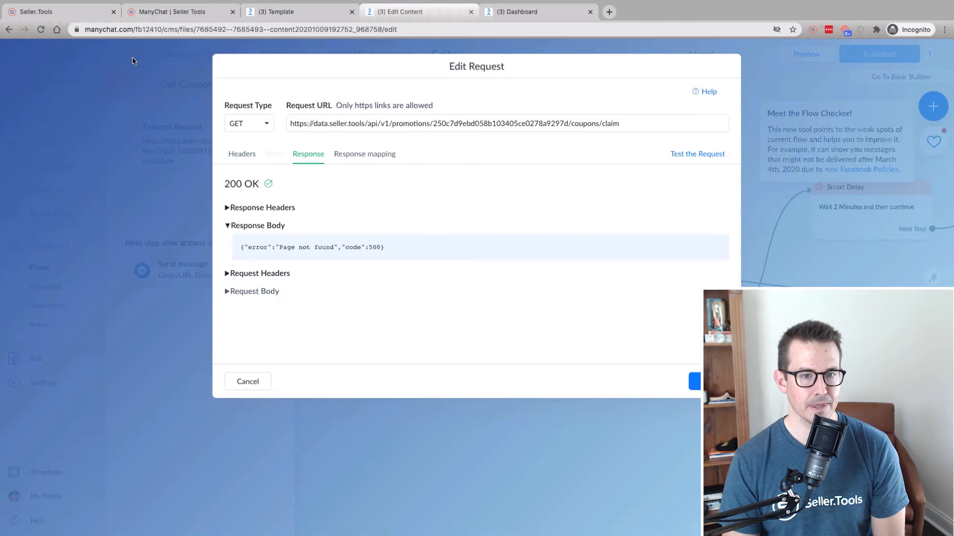
# Search the Seller.Tools promotions page for 'ian', then return to the request's headers
pyautogui.click(64, 14)
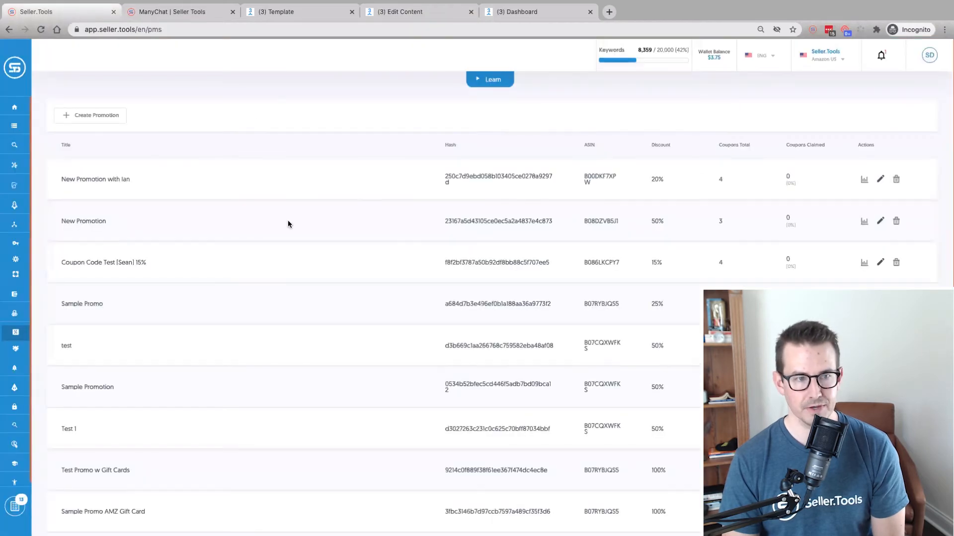
pyautogui.click(40, 29)
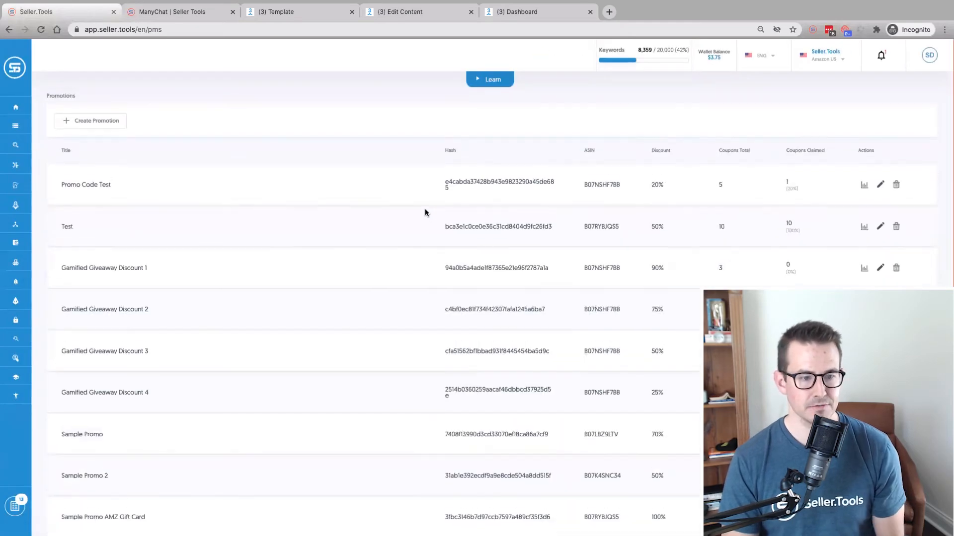
pyautogui.press('super+f')
pyautogui.write('u')
pyautogui.press('BackSpace')
pyautogui.write('ian')
pyautogui.scroll(8, 687, 324)
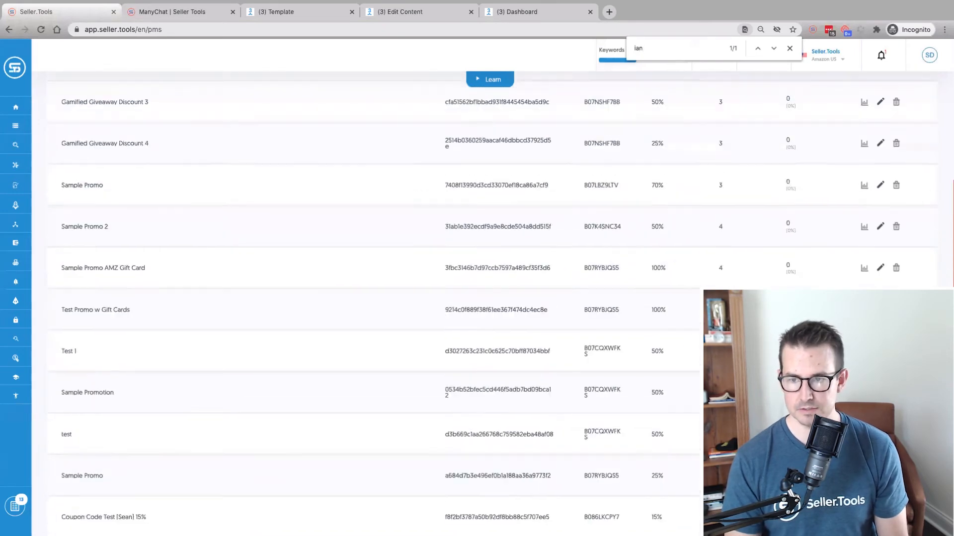
pyautogui.scroll(-8, 862, 263)
pyautogui.scroll(8, 577, 417)
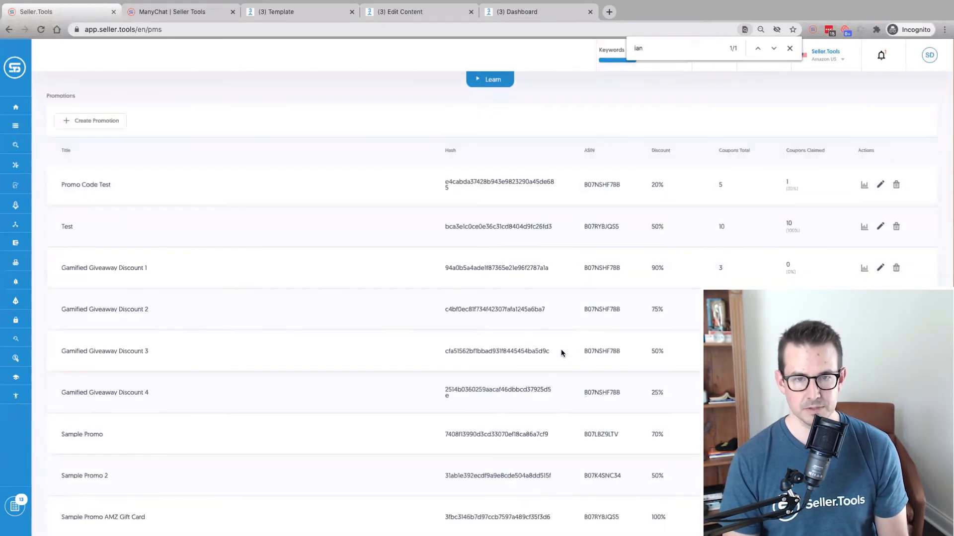
pyautogui.scroll(-8, 656, 462)
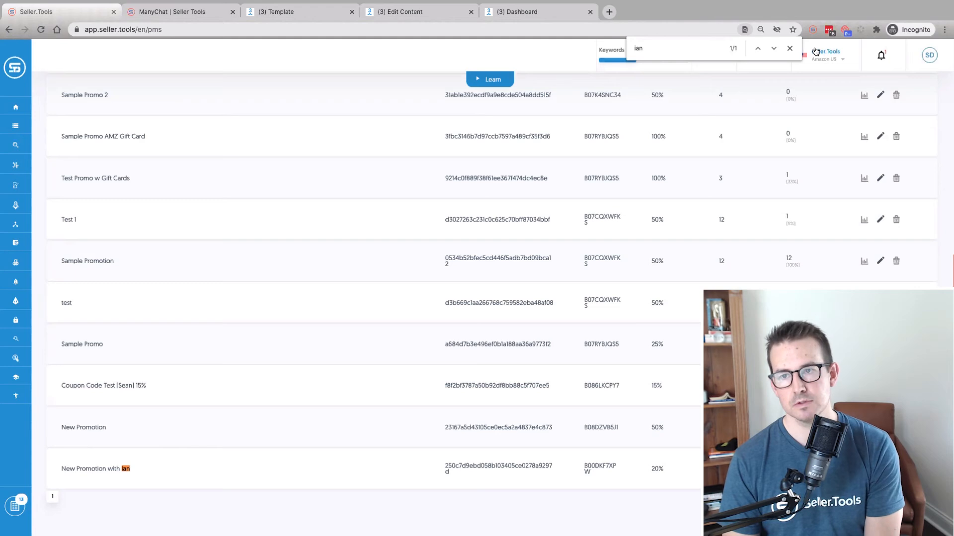
pyautogui.click(789, 48)
pyautogui.click(403, 11)
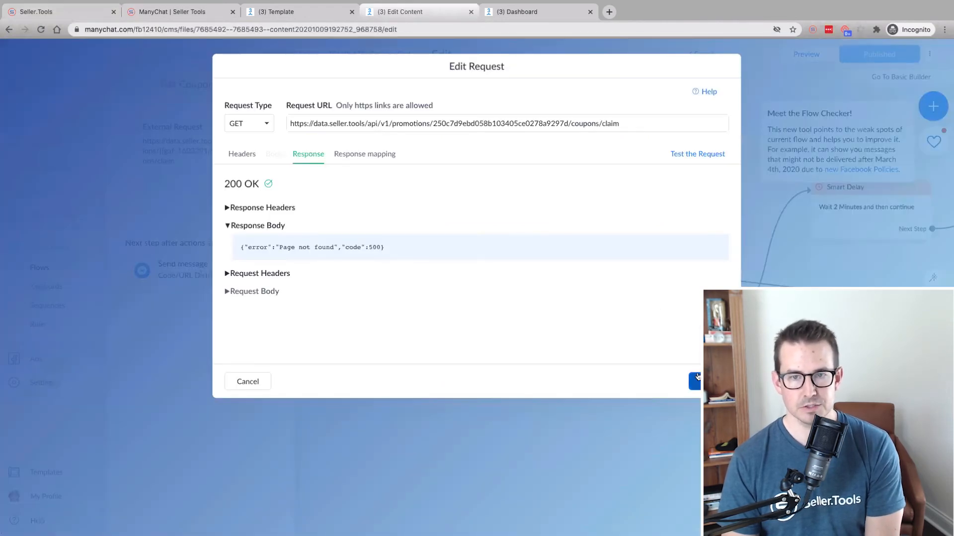
pyautogui.click(255, 158)
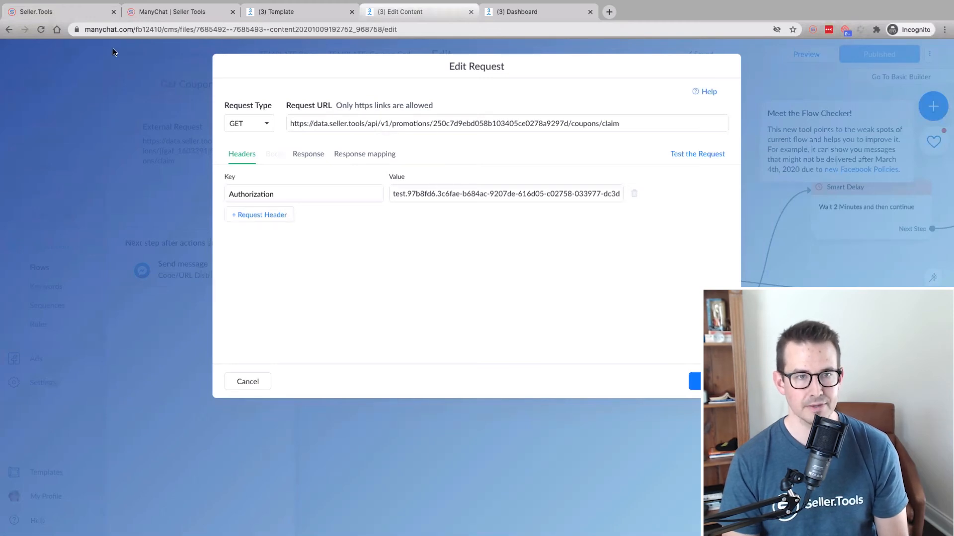
# Open and close the coupon claim stats graphs for the Promo Code Test and Test promotions
pyautogui.click(54, 11)
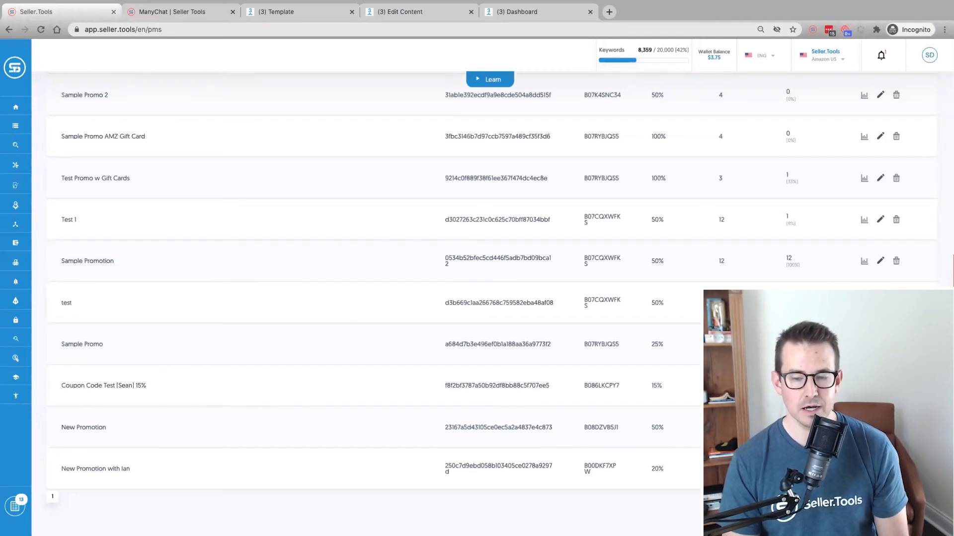
pyautogui.scroll(8, 368, 298)
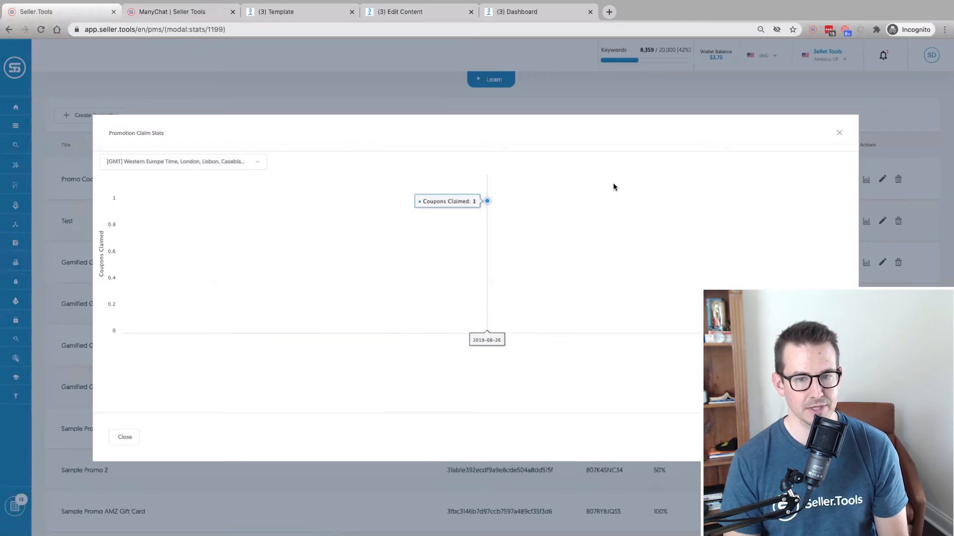
pyautogui.click(838, 133)
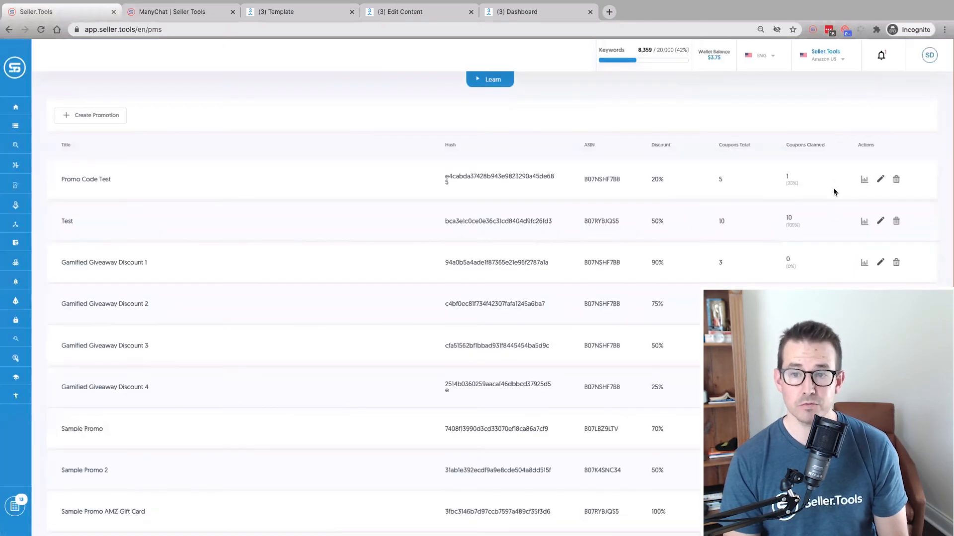
pyautogui.click(864, 221)
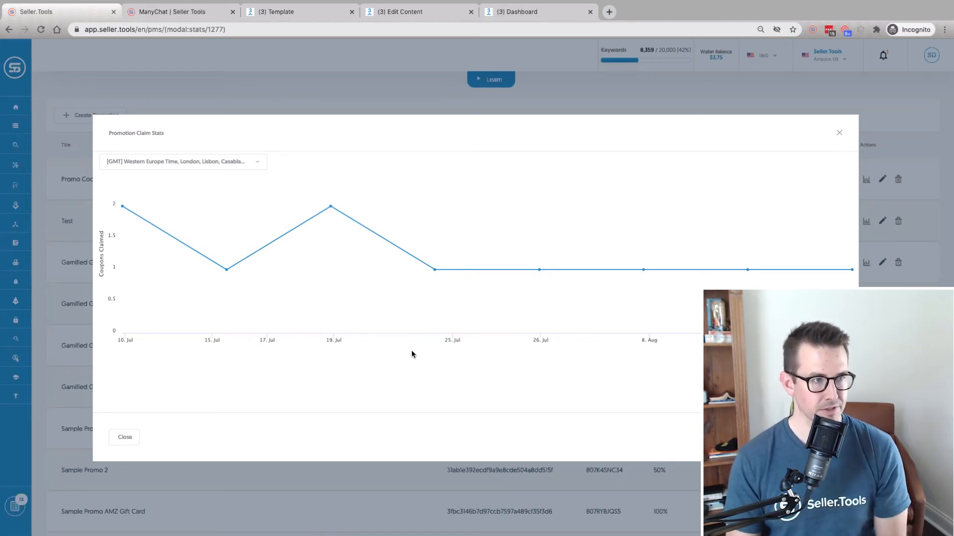
pyautogui.click(839, 134)
pyautogui.scroll(-7, 747, 219)
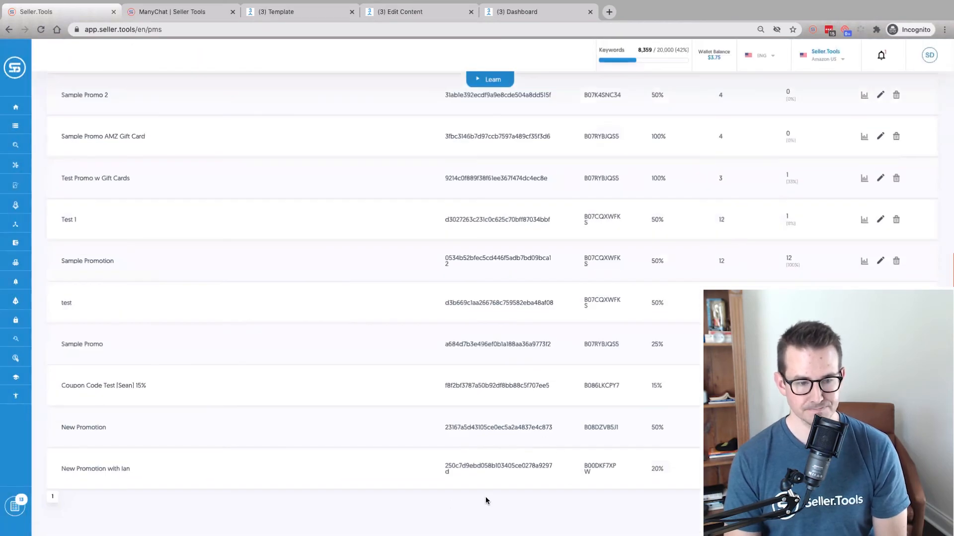
# Cancel the request edit and inspect the Code/URL Distribution message's Buy Now button settings
pyautogui.click(396, 12)
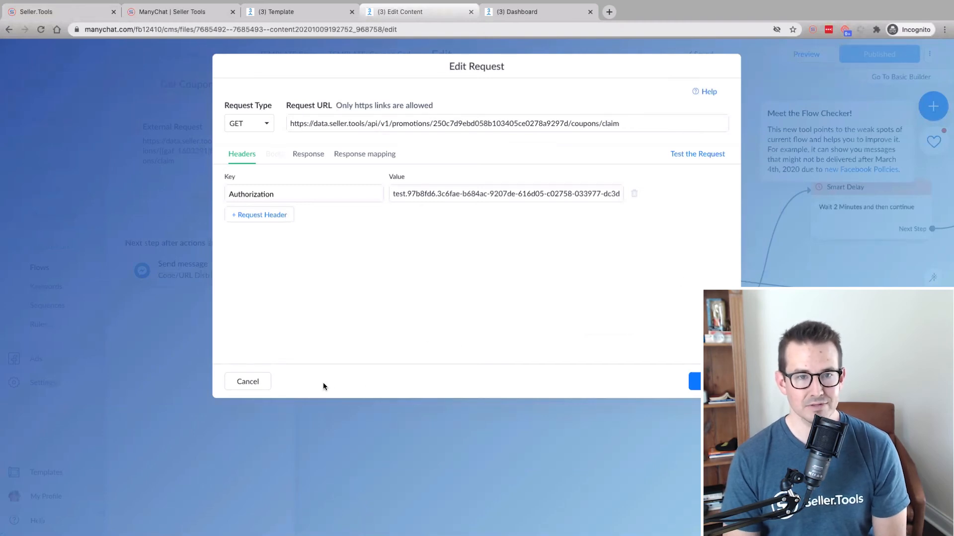
pyautogui.click(267, 383)
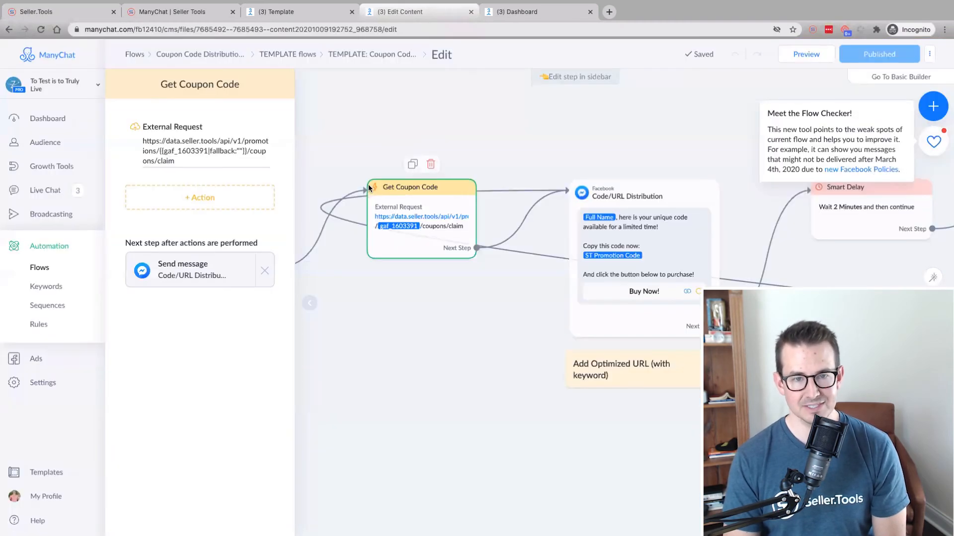
pyautogui.click(303, 318)
pyautogui.click(628, 250)
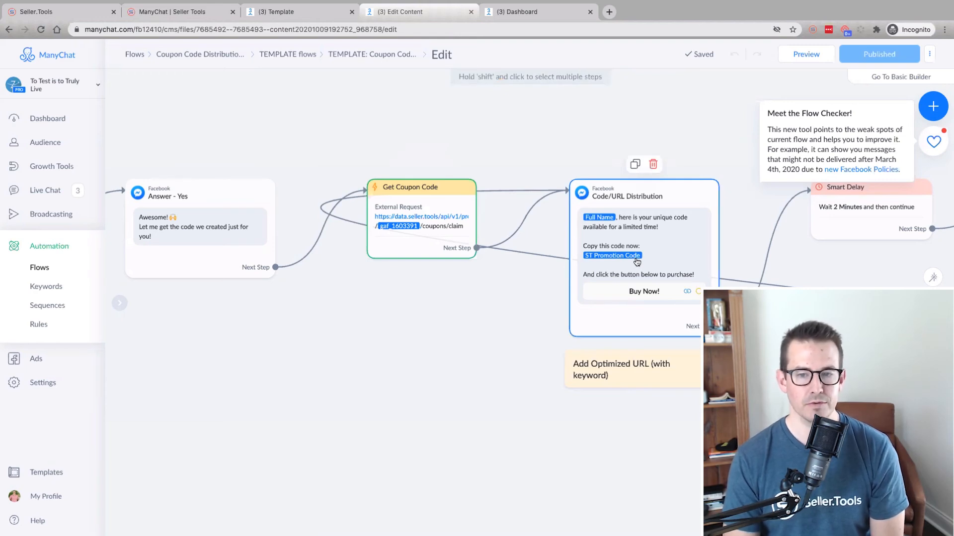
pyautogui.hscroll(1, 528, 281)
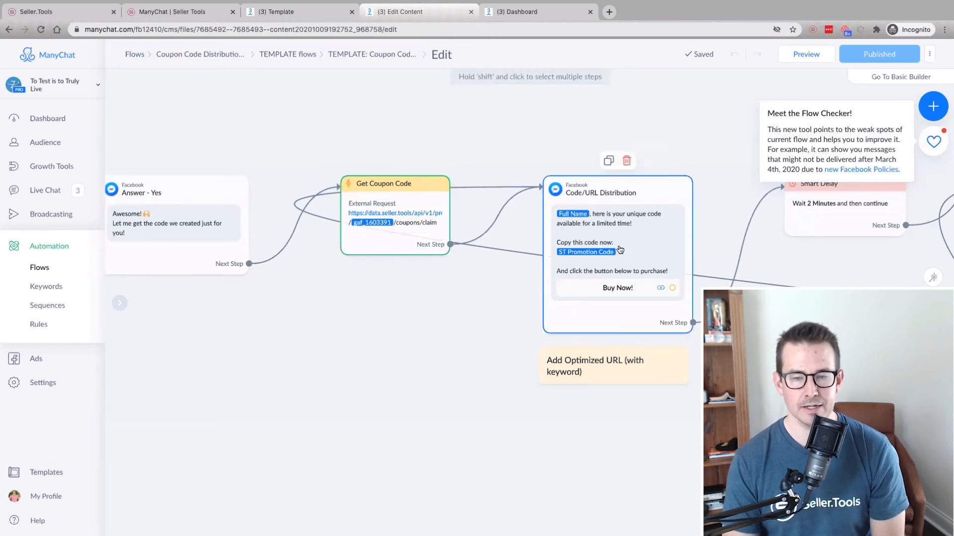
pyautogui.click(638, 295)
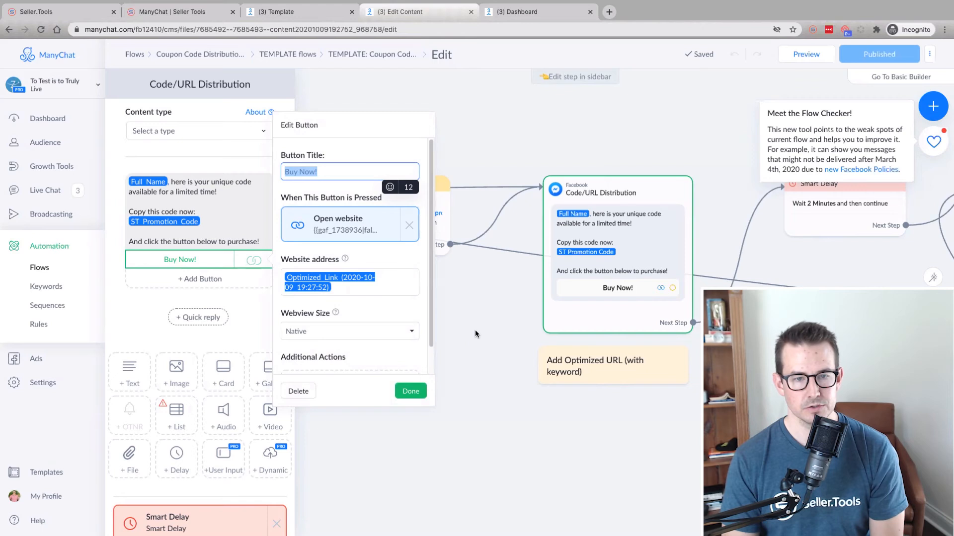
pyautogui.click(484, 310)
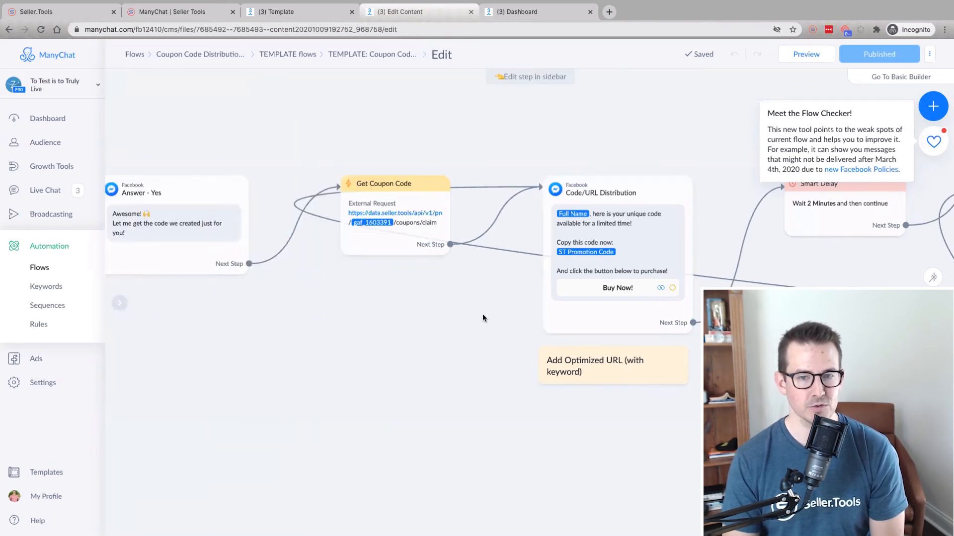